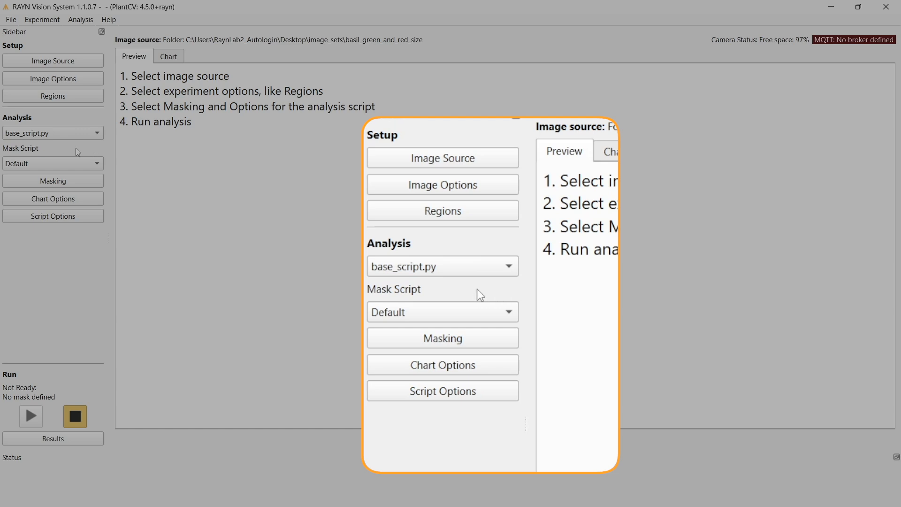
Select the single_wavelength_band.py mask script and open its masking settings in an enlarged dialog.
left_click(45, 165)
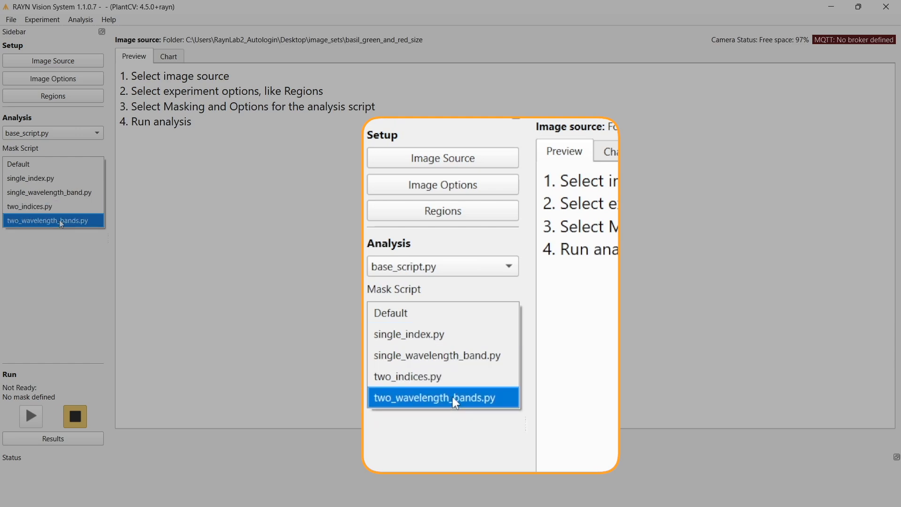
left_click(79, 196)
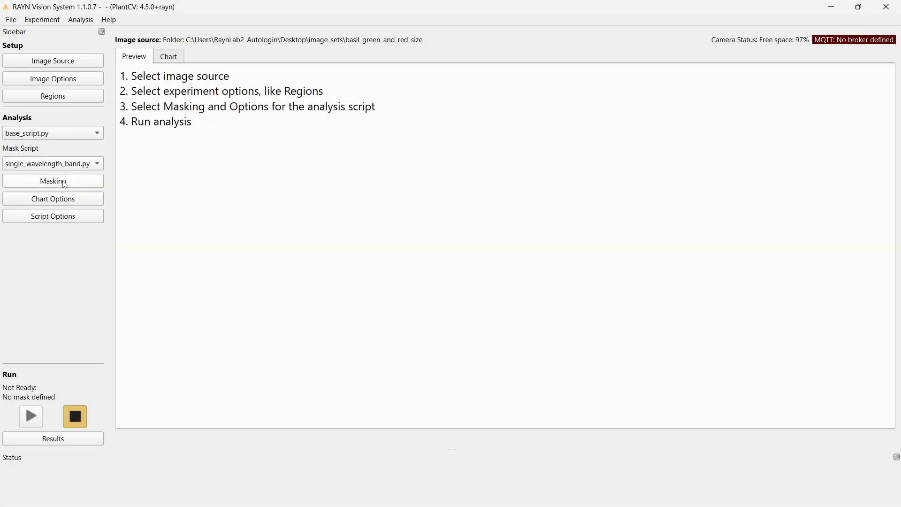
left_click(65, 185)
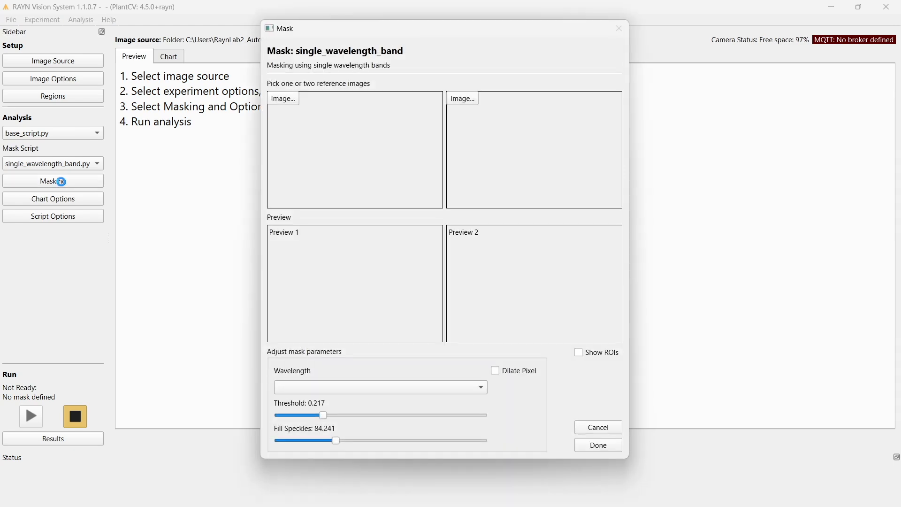
left_click_drag(630, 455, 725, 485)
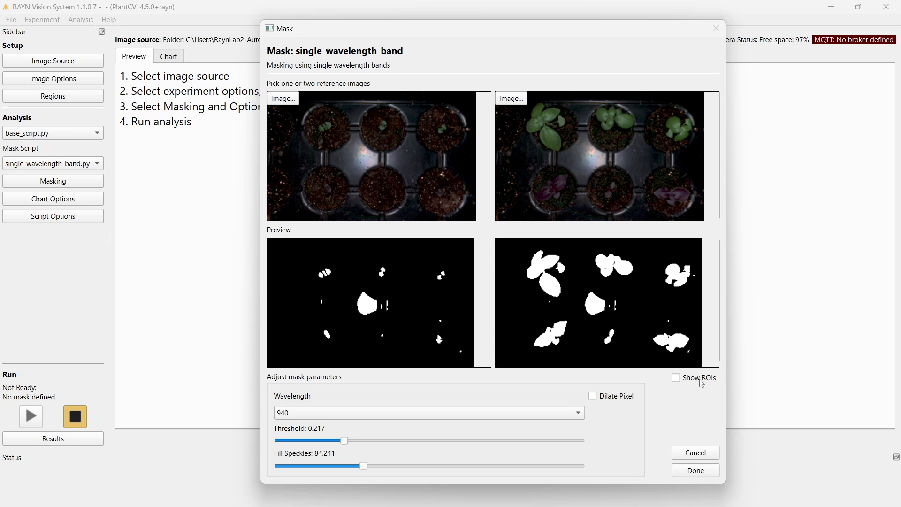
Check the ROIs over the mask previews, hide them again and enable Dilate Pixel.
left_click(676, 378)
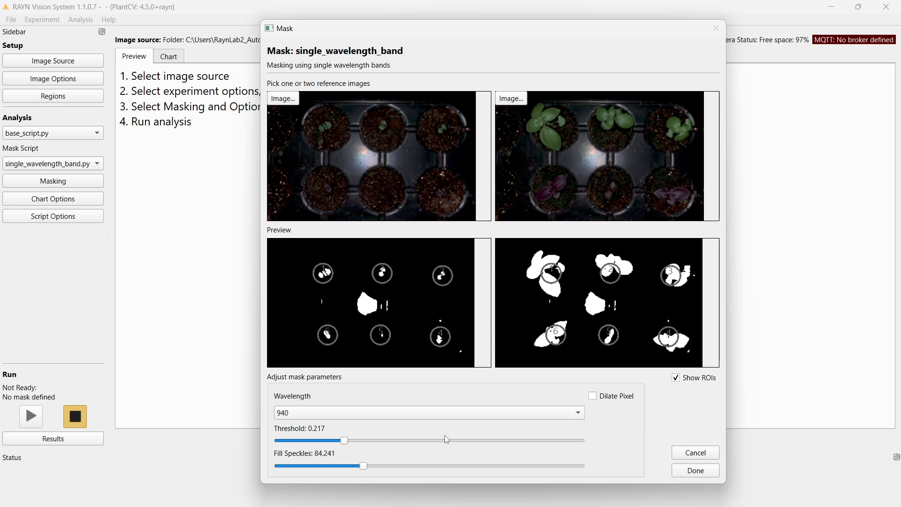
left_click(675, 378)
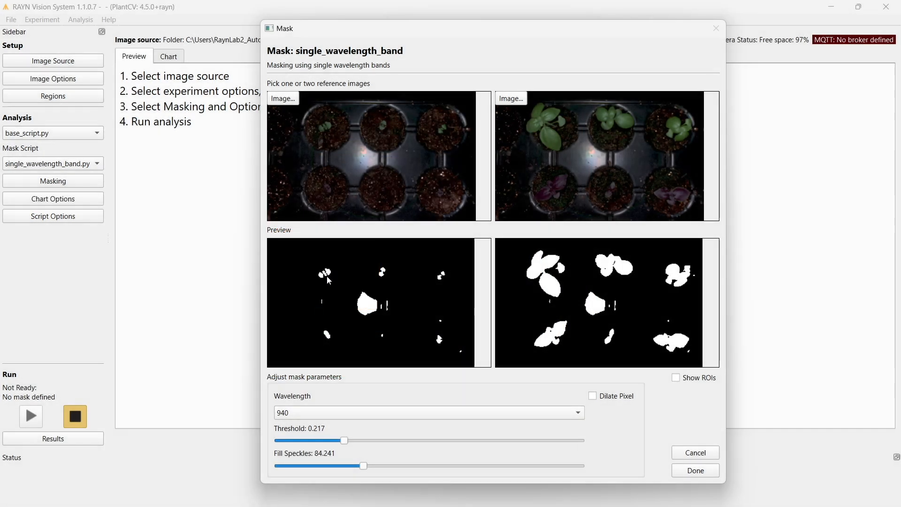
left_click(593, 396)
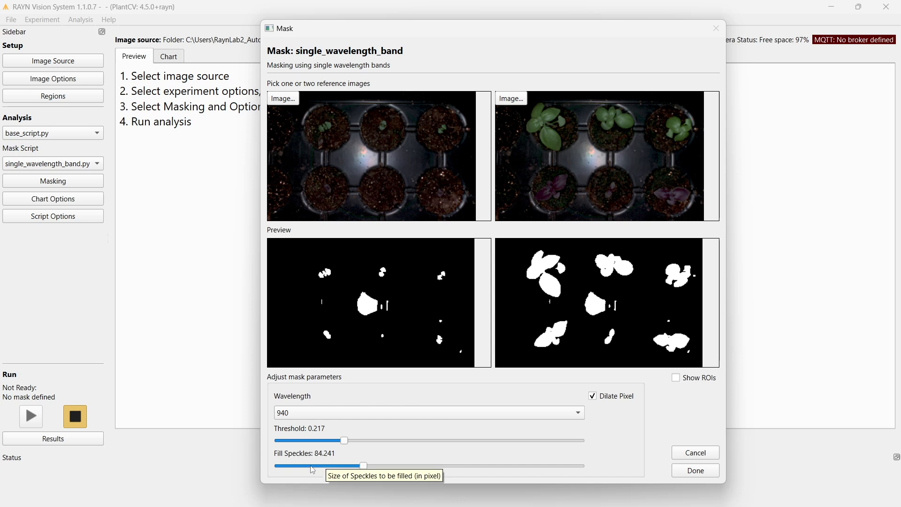
Try low and high Fill Speckles values, settle on 116.505 and accept the single-wavelength mask.
left_click(280, 466)
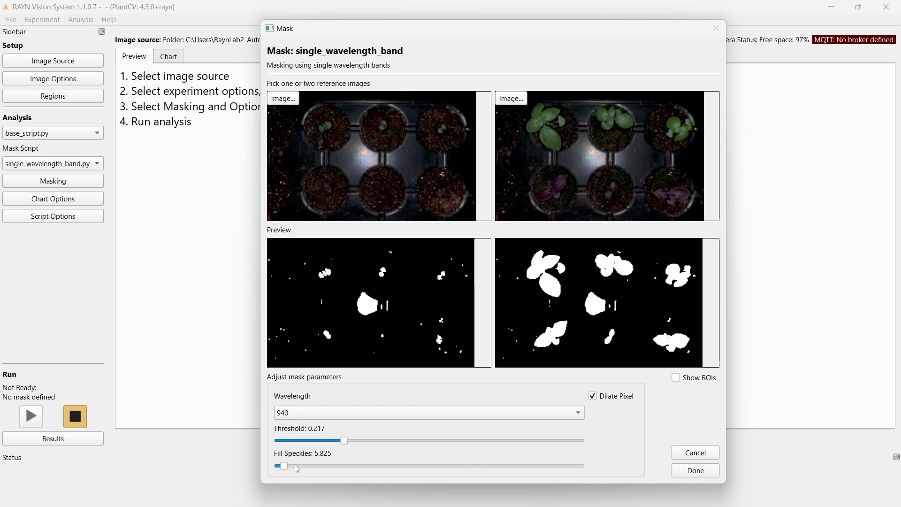
left_click_drag(282, 467, 478, 466)
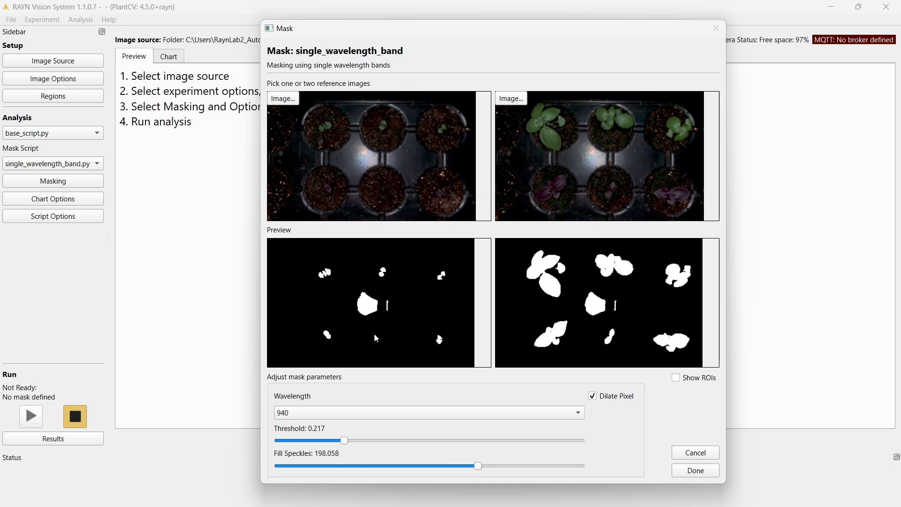
left_click(460, 467)
left_click_drag(436, 468, 396, 468)
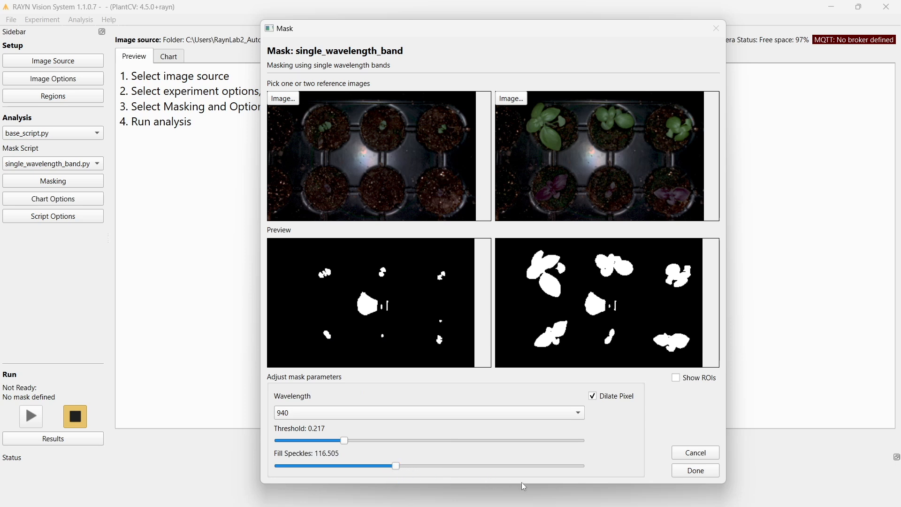
left_click(696, 471)
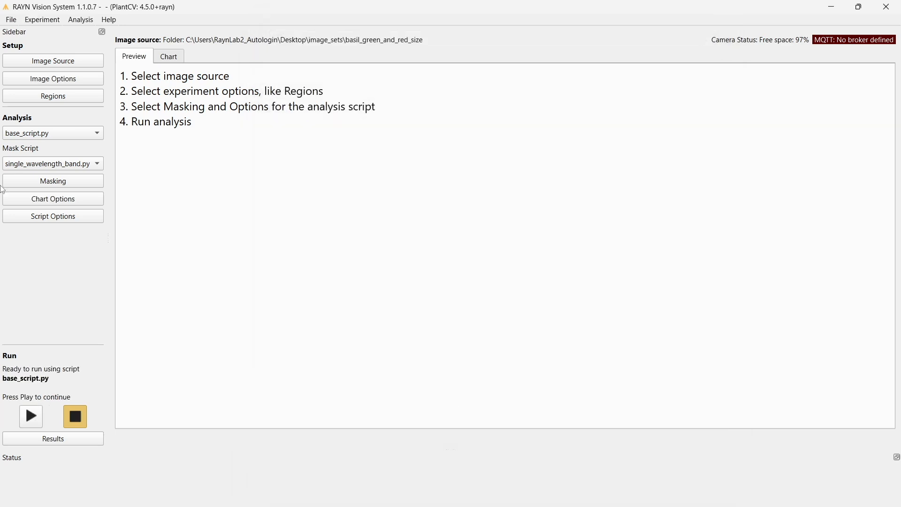
Switch the mask script to single_index.py and open its masking settings.
left_click(50, 166)
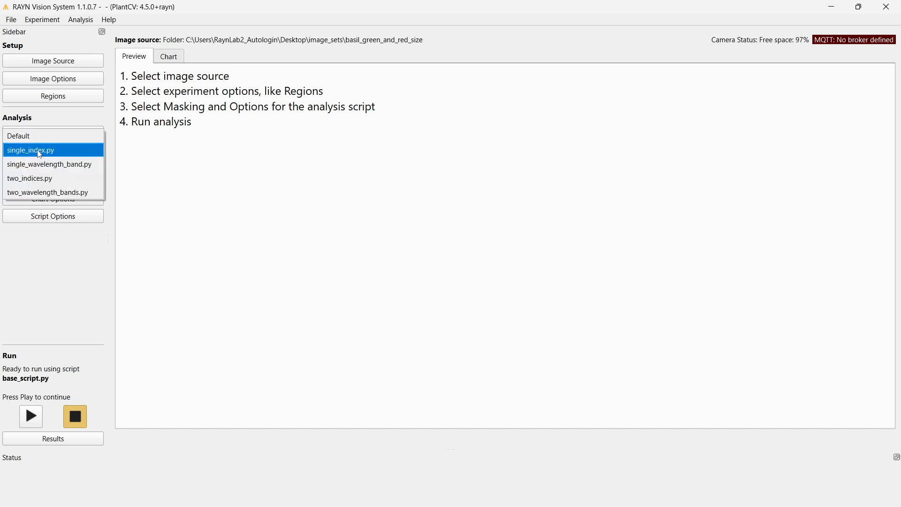
left_click(39, 151)
left_click(52, 184)
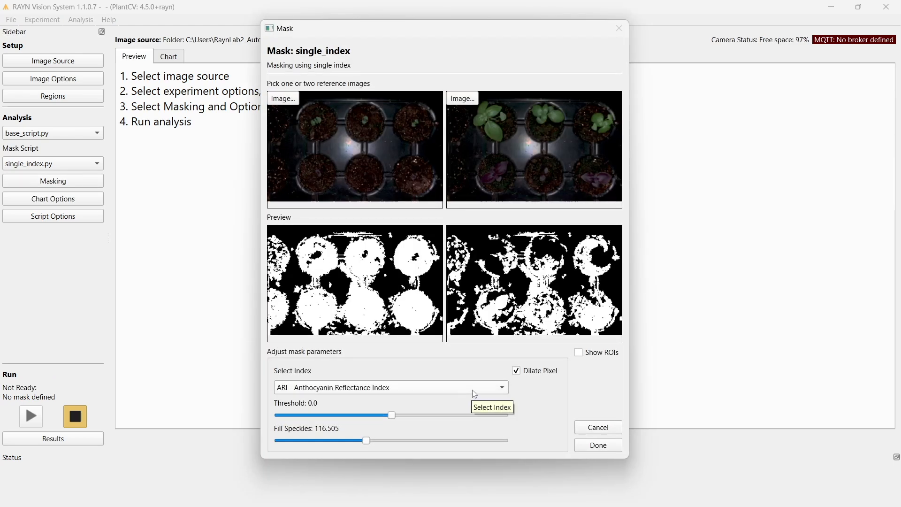
Try masking with GLI - Green Leaf Index, adjusting the threshold to 0.216.
left_click(388, 392)
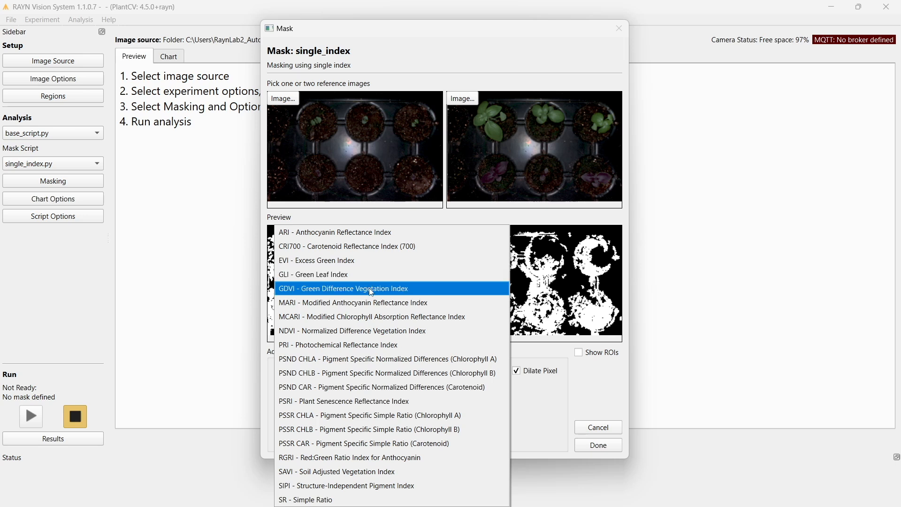
left_click(369, 274)
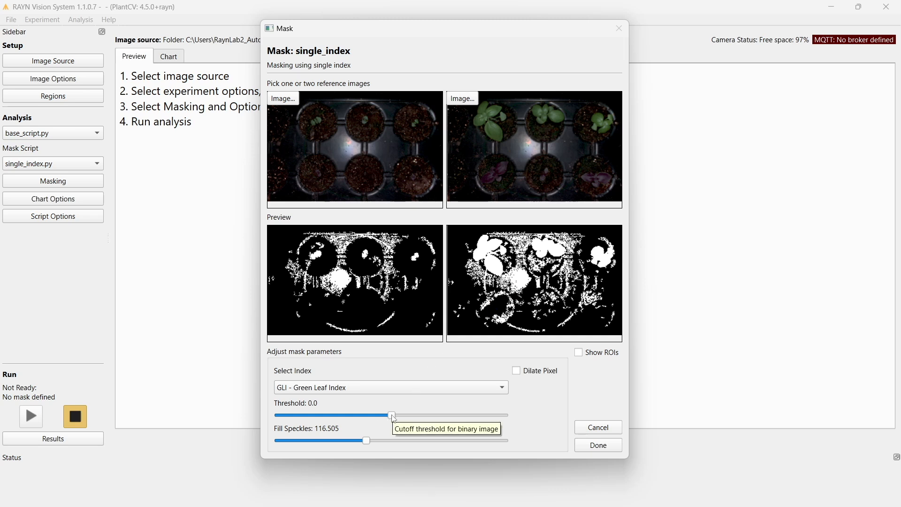
mouse_move(392, 415)
left_mouse_down()
mouse_move(369, 415)
mouse_move(396, 419)
left_mouse_up()
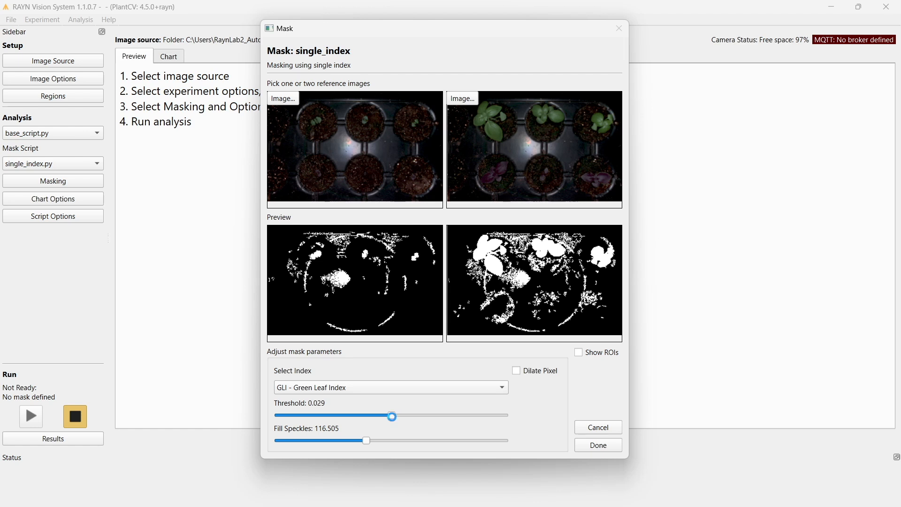
left_click_drag(391, 416, 422, 417)
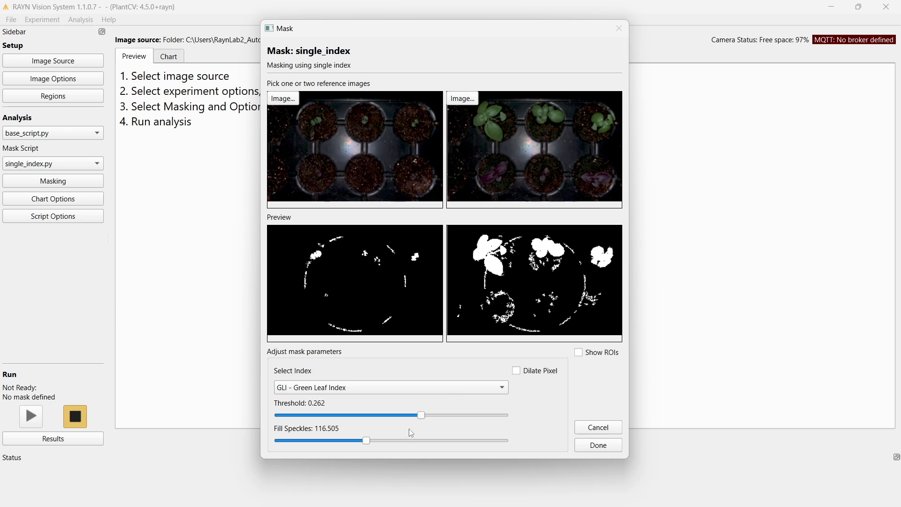
left_click_drag(419, 414, 416, 416)
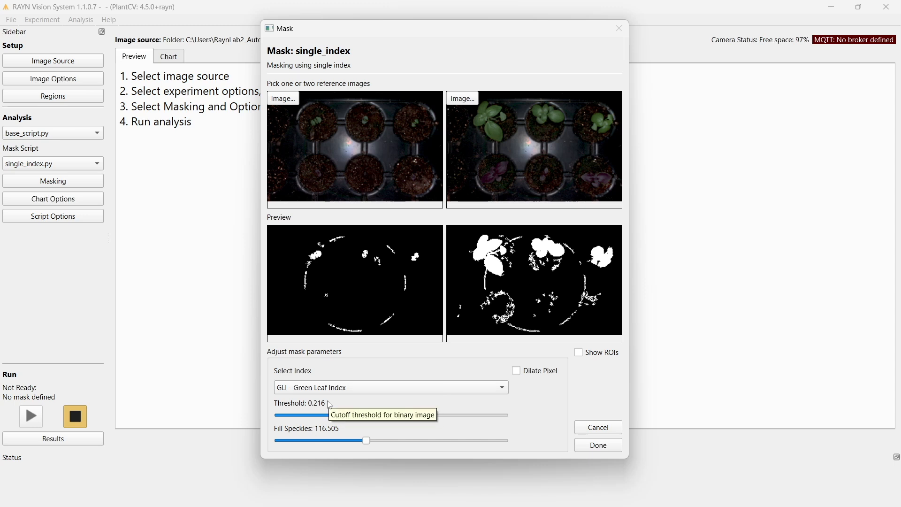
Mask with GDVI - Green Difference Vegetation Index, raise the threshold slightly past 0.206 and accept the mask.
left_click(380, 391)
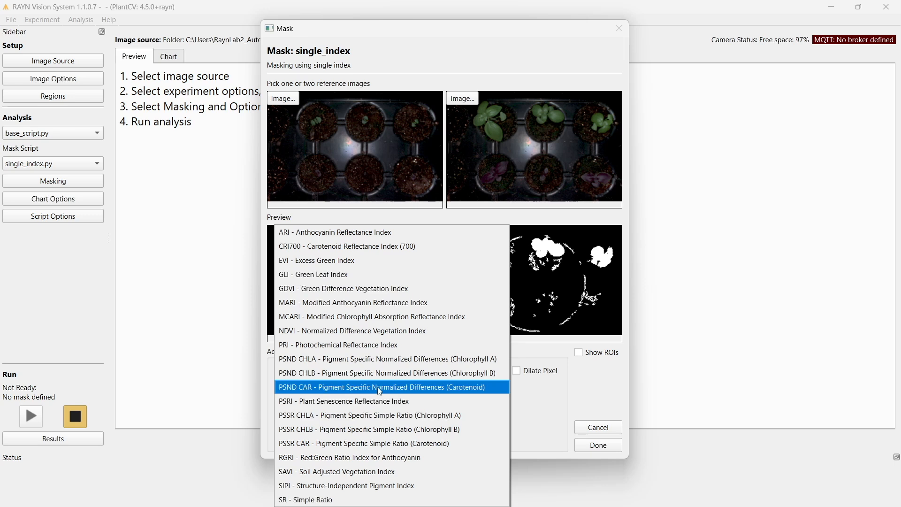
left_click(376, 288)
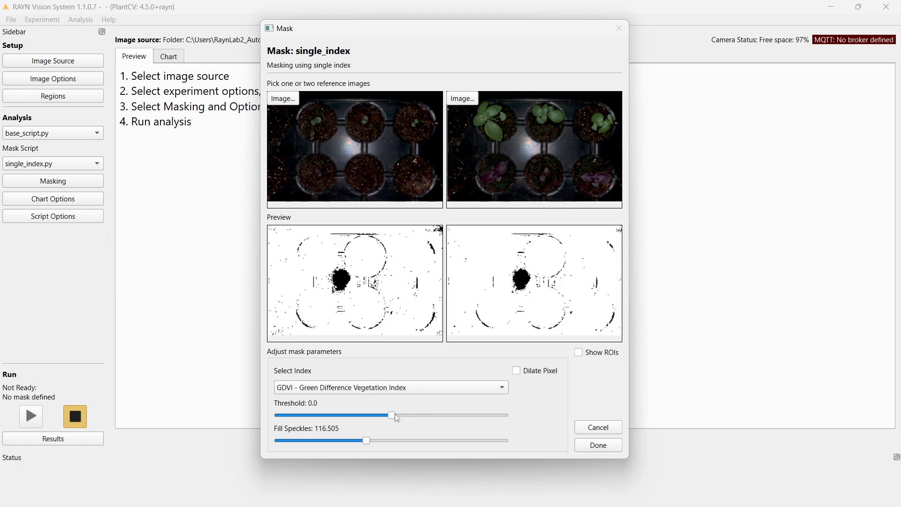
left_click_drag(394, 415, 434, 417)
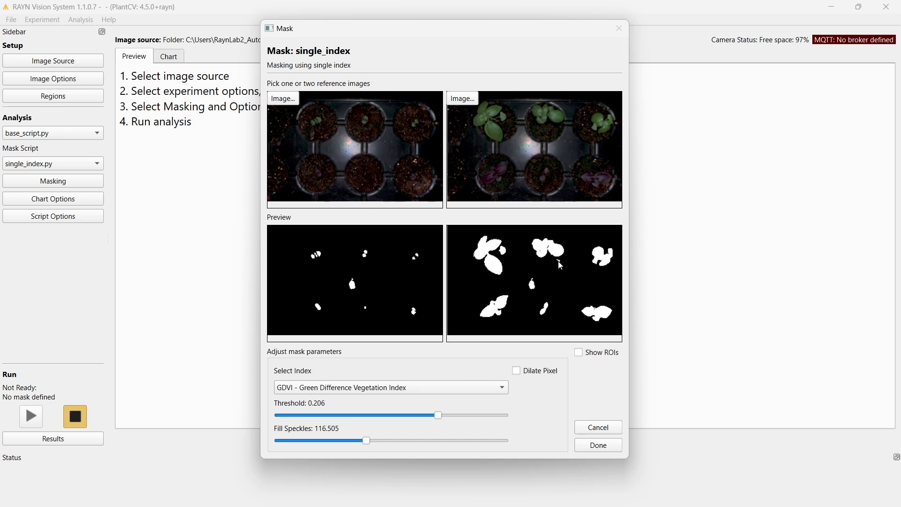
left_click_drag(441, 416, 442, 416)
left_click(599, 445)
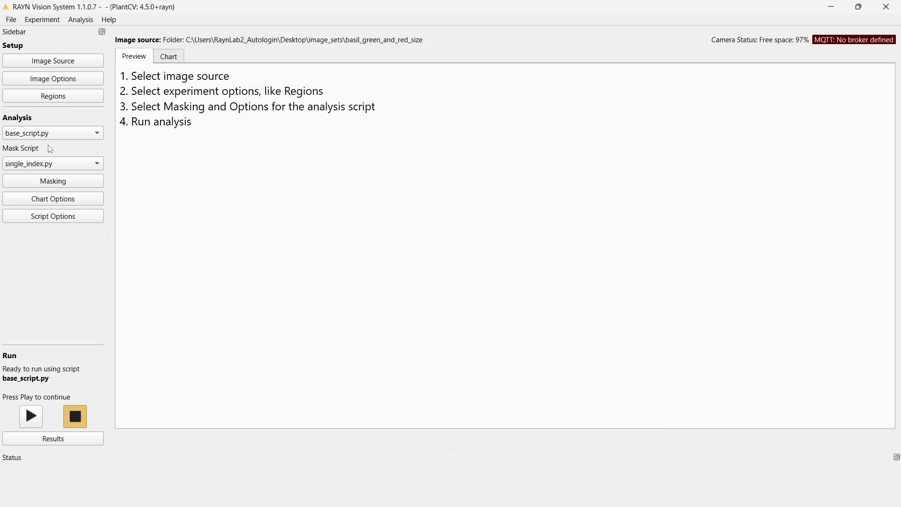
Switch the mask script to two_wavelength_bands.py and open its masking settings.
left_click(50, 163)
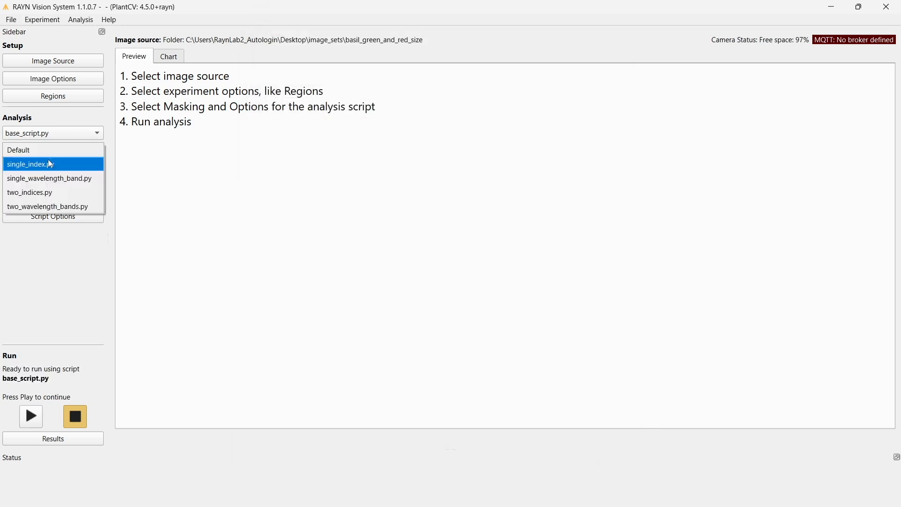
left_click(73, 211)
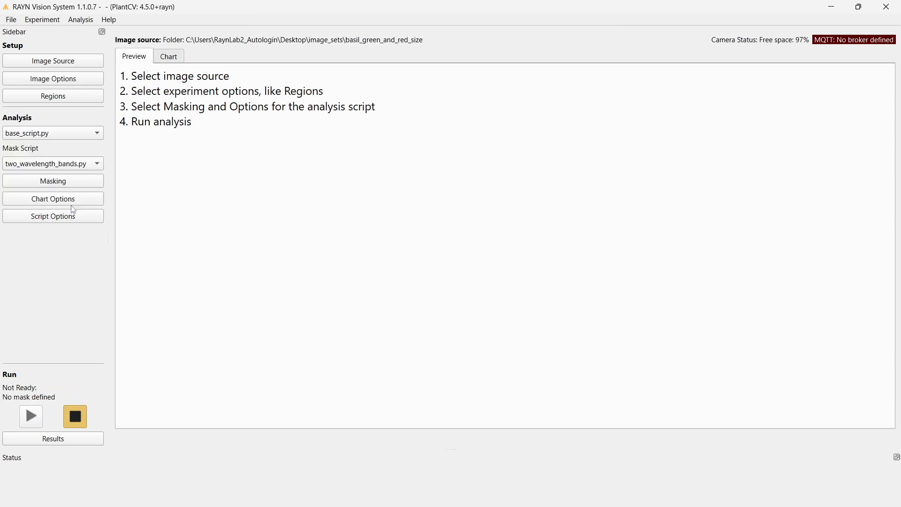
left_click(56, 182)
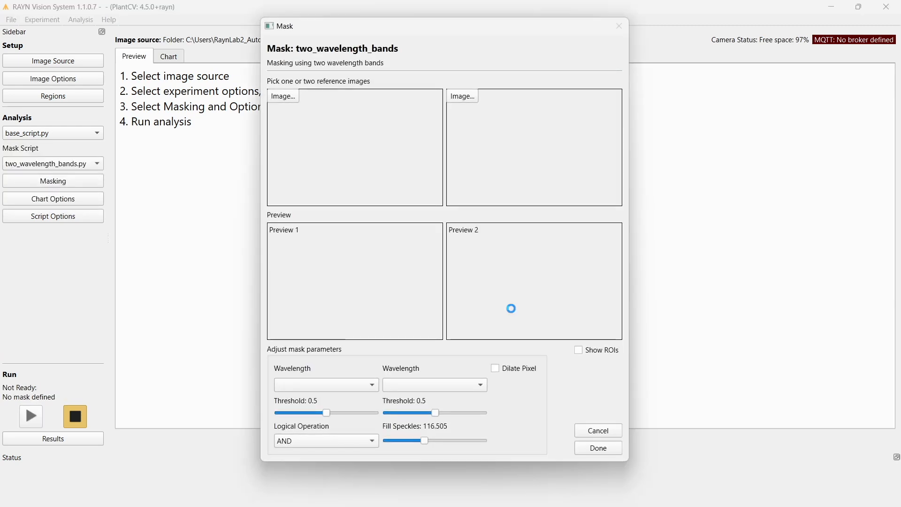
Set the first wavelength to 940 with a threshold of 0.201, using OR as the logical operation.
left_click(361, 388)
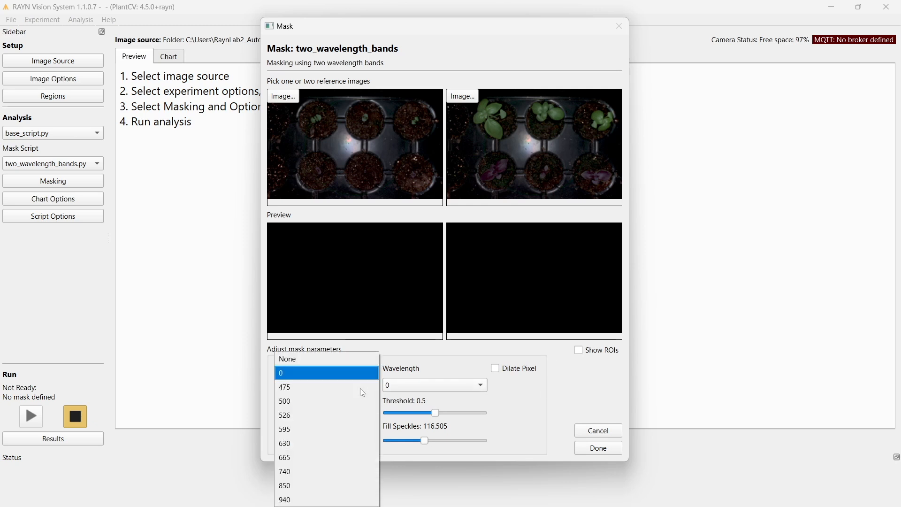
left_click(346, 498)
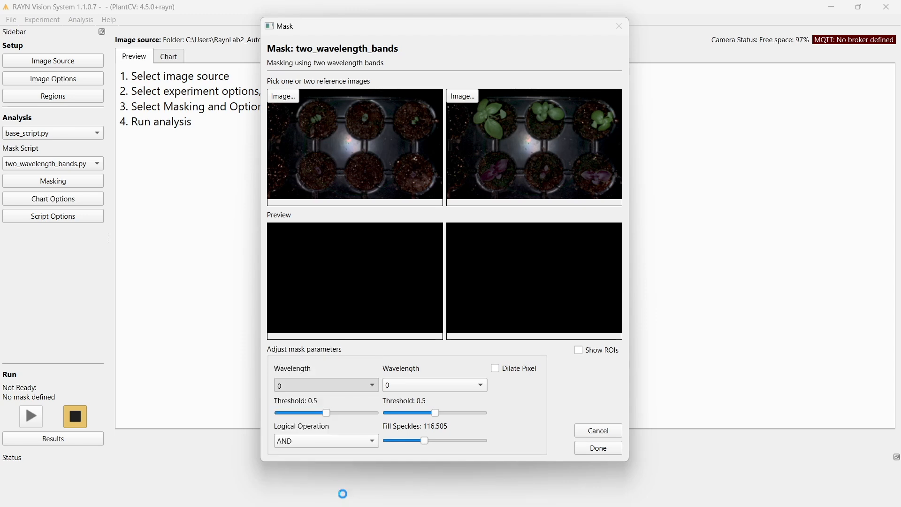
left_click(337, 445)
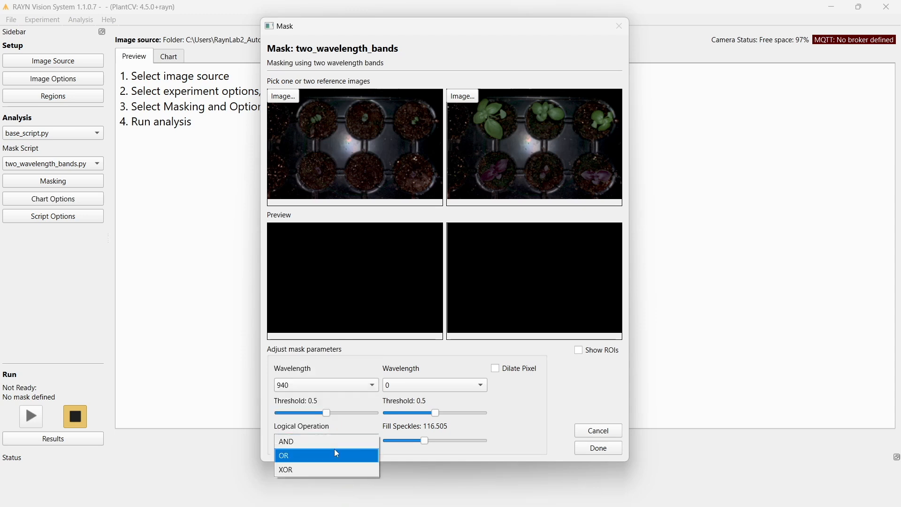
left_click(289, 457)
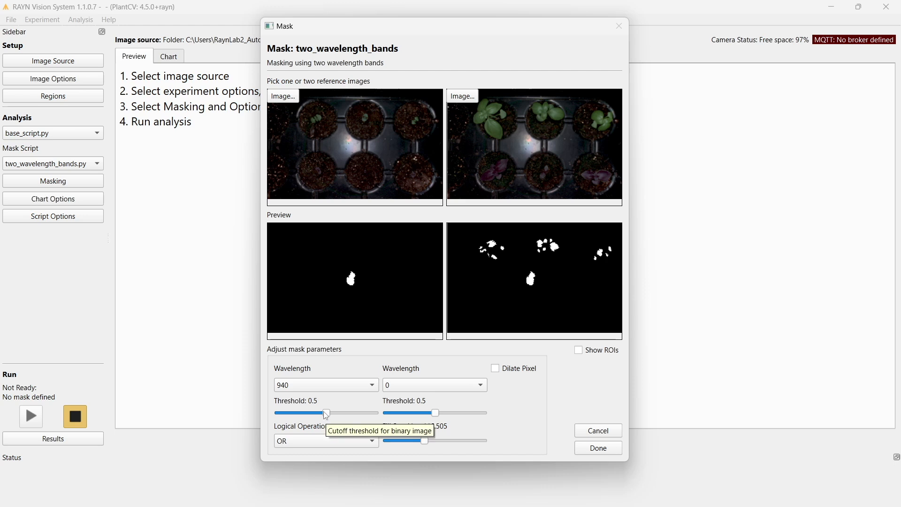
left_click_drag(315, 415, 303, 413)
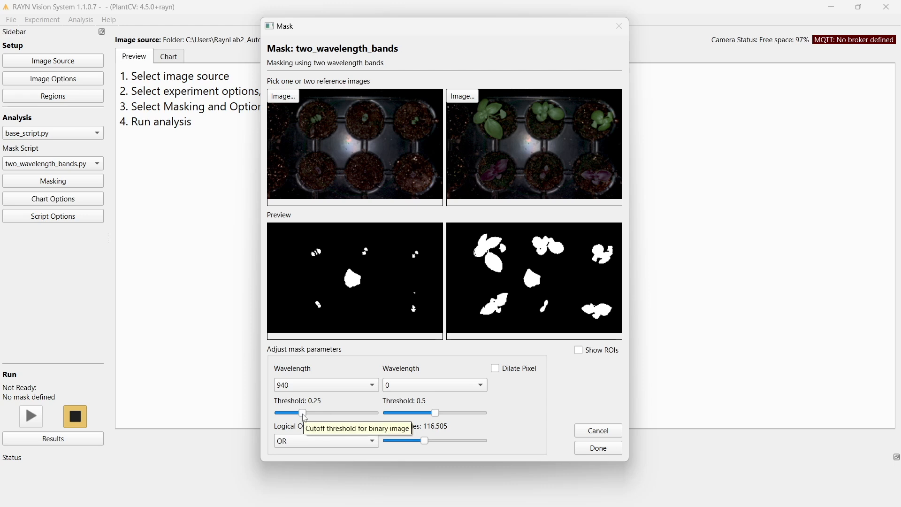
left_click_drag(302, 413, 299, 415)
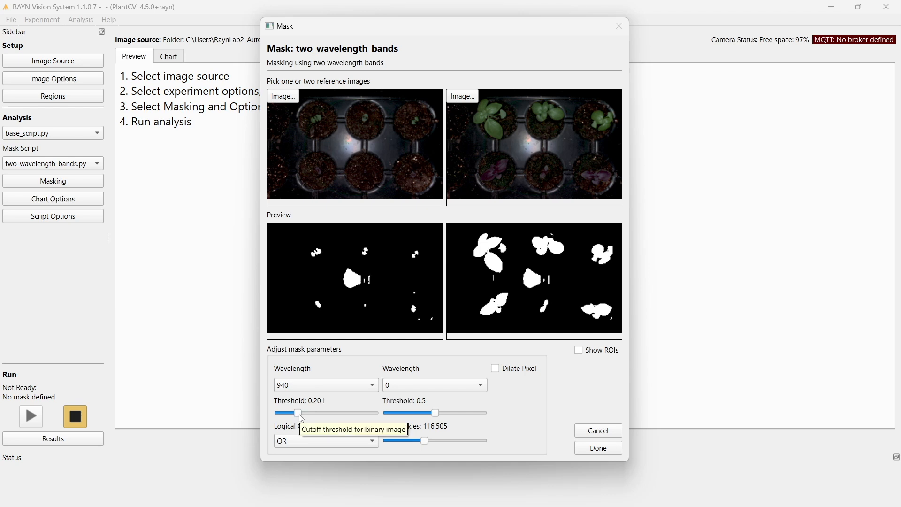
Set the second wavelength to 475 and change the logical operation to XOR.
left_click(452, 389)
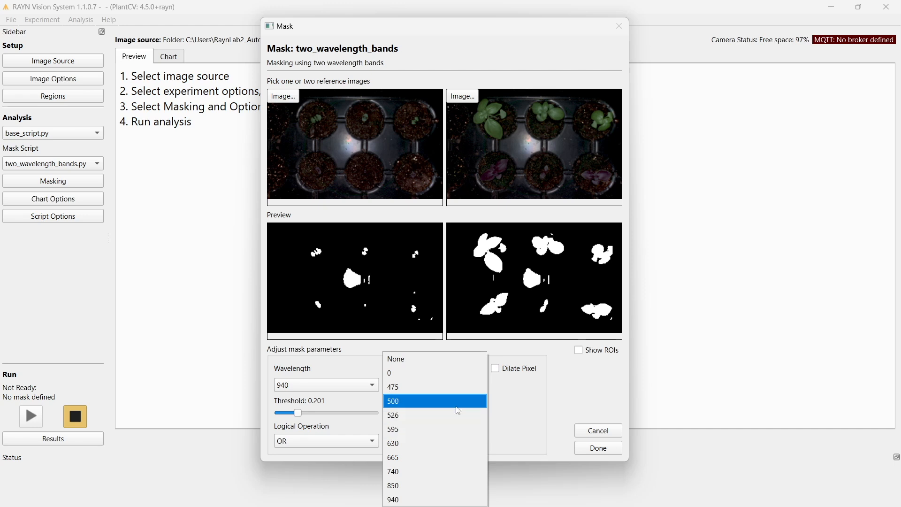
left_click(454, 389)
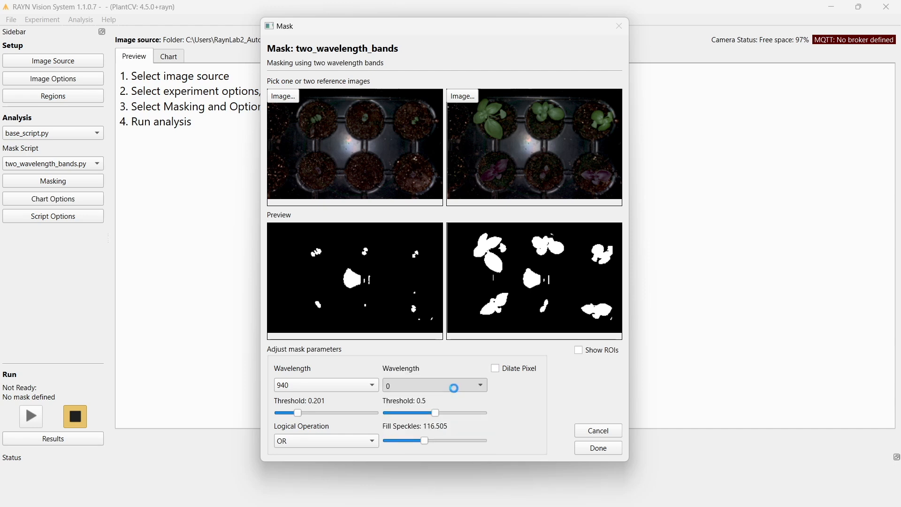
left_click(301, 443)
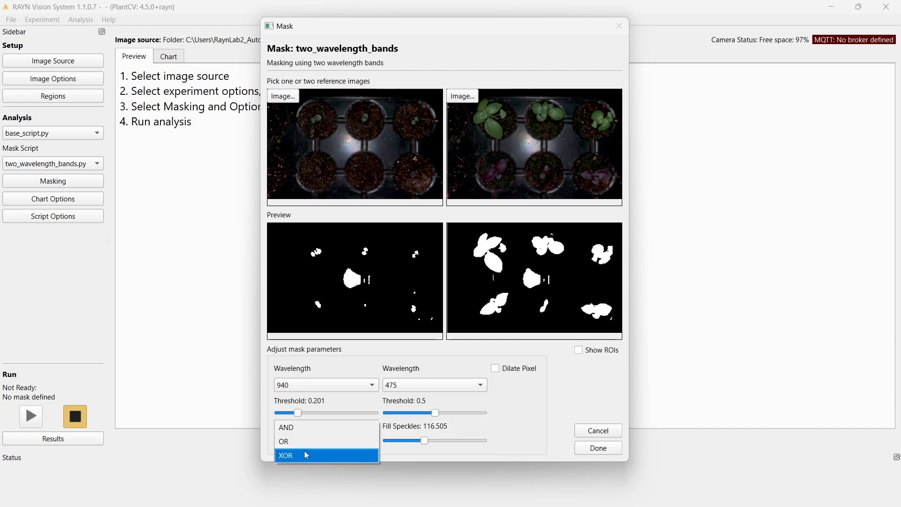
left_click(304, 451)
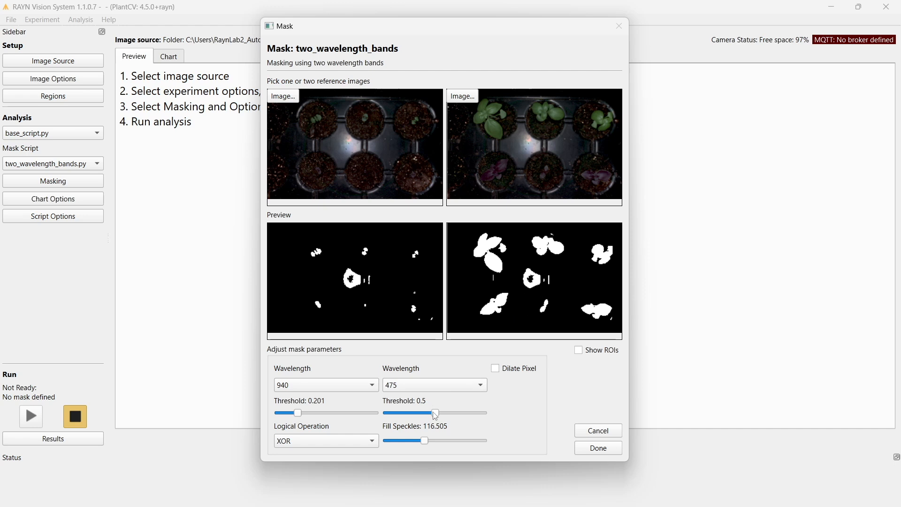
Lower the threshold of the 475 wavelength band gradually to 0.22.
left_click_drag(435, 413, 427, 413)
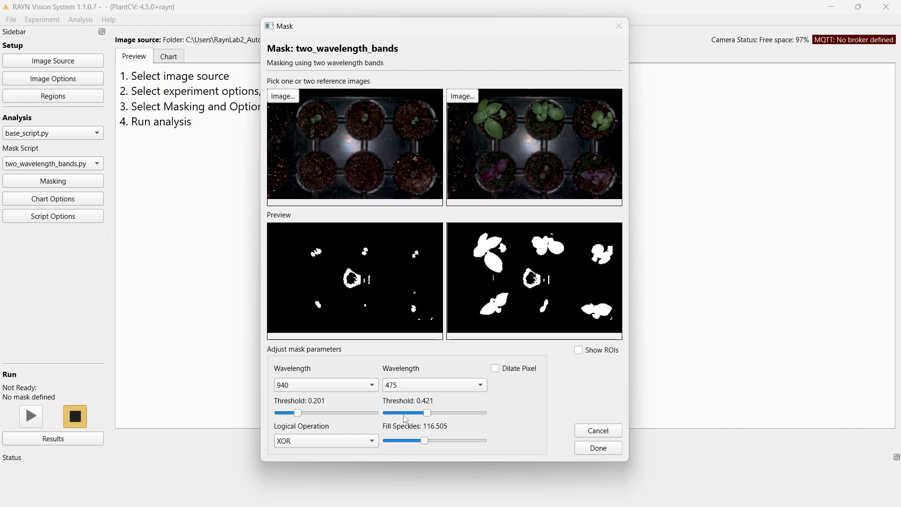
left_click_drag(427, 413, 419, 413)
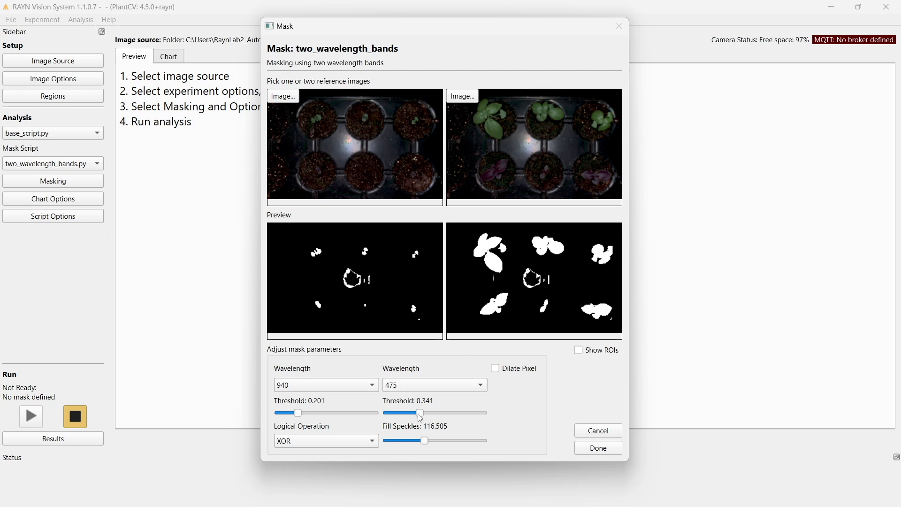
left_click_drag(420, 413, 414, 413)
left_click_drag(415, 413, 408, 413)
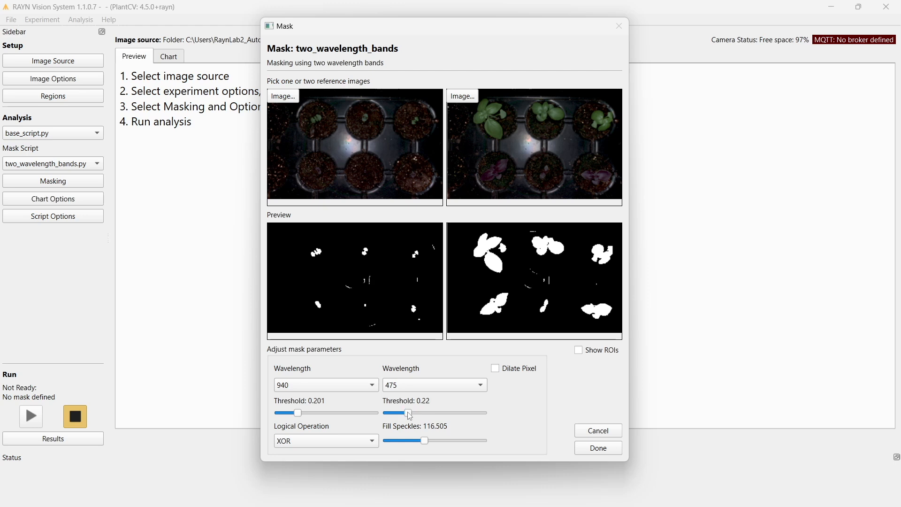
Finish the two-band mask with the second threshold at 0.207, Fill Speckles at 150.0 and Dilate Pixel enabled.
left_click_drag(410, 413, 448, 439)
mouse_move(447, 440)
left_mouse_down()
mouse_move(457, 439)
mouse_move(435, 441)
left_mouse_up()
left_click(516, 370)
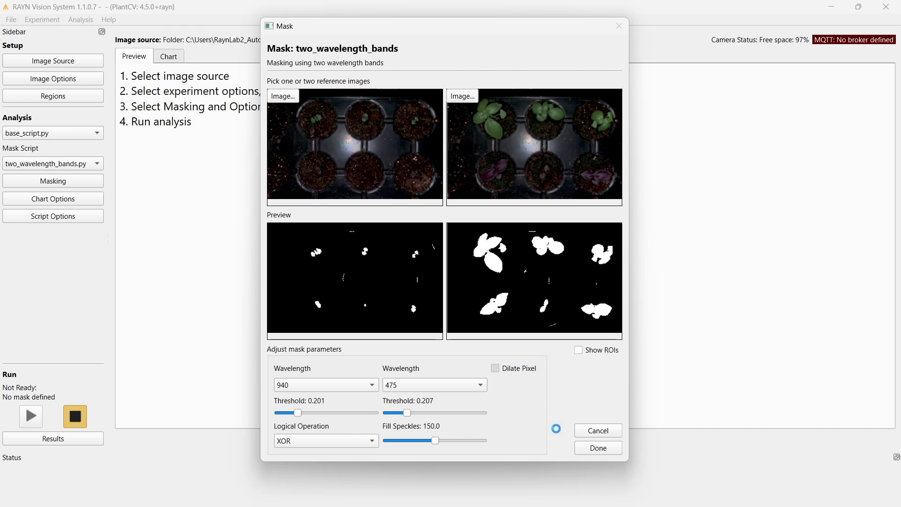
left_click(611, 448)
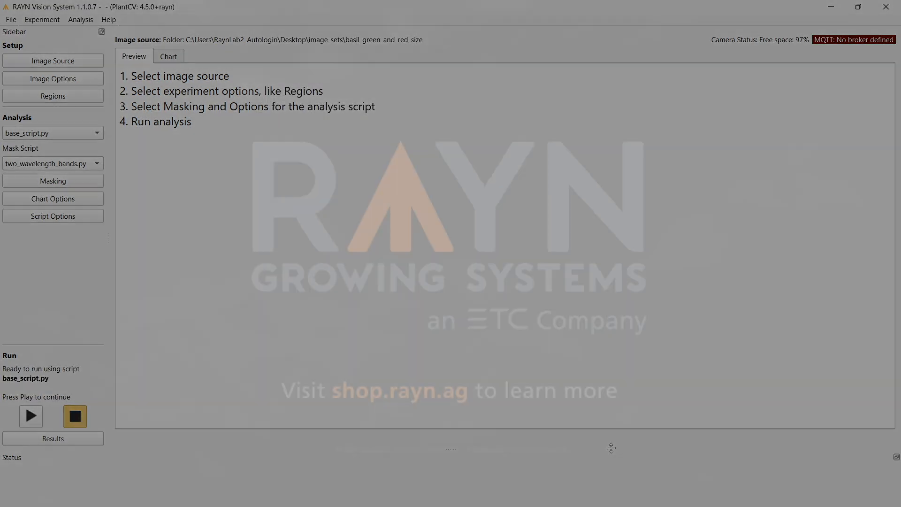